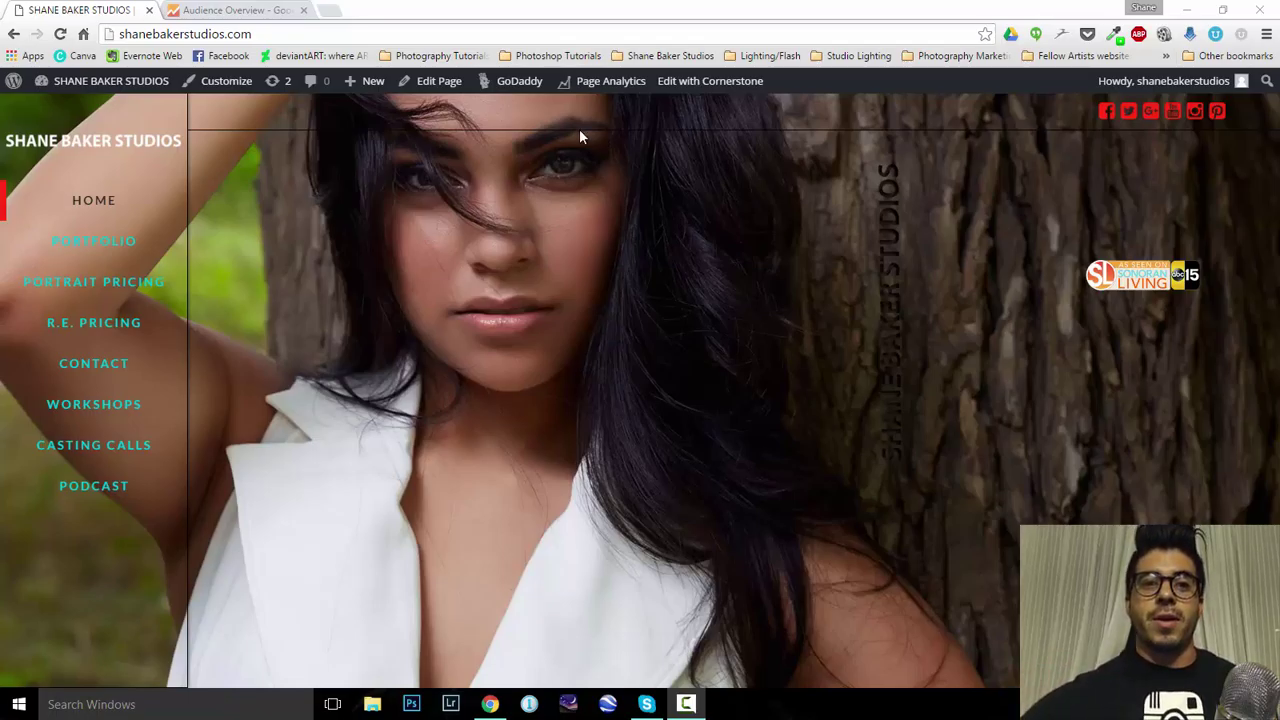
Switch to the Google Analytics Audience Overview for the Shane Baker Studios site (Jan 1 – May 12, 2016)
{"action": "left_click", "coordinate": [207, 11]}
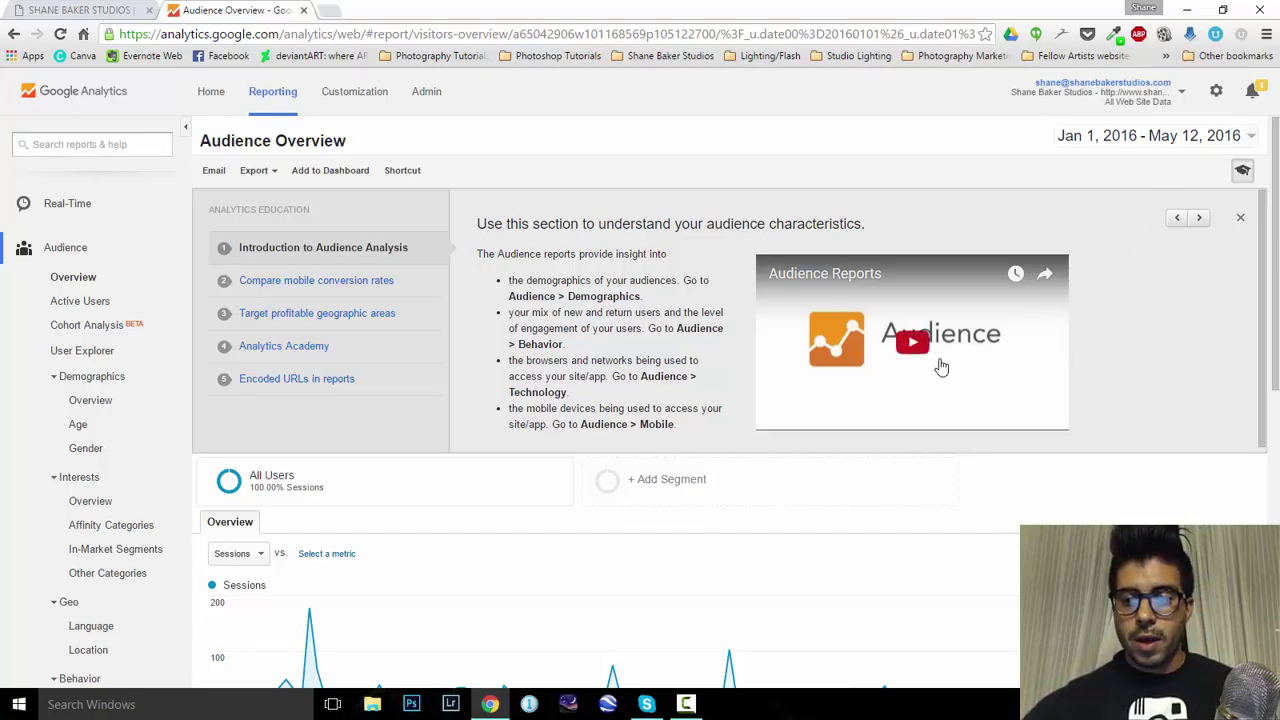
View sessions by country and city, then open Active Users (87 one-day, 281 seven-day users)
{"action": "scroll", "coordinate": [676, 380], "scroll_direction": "down", "scroll_amount": 8}
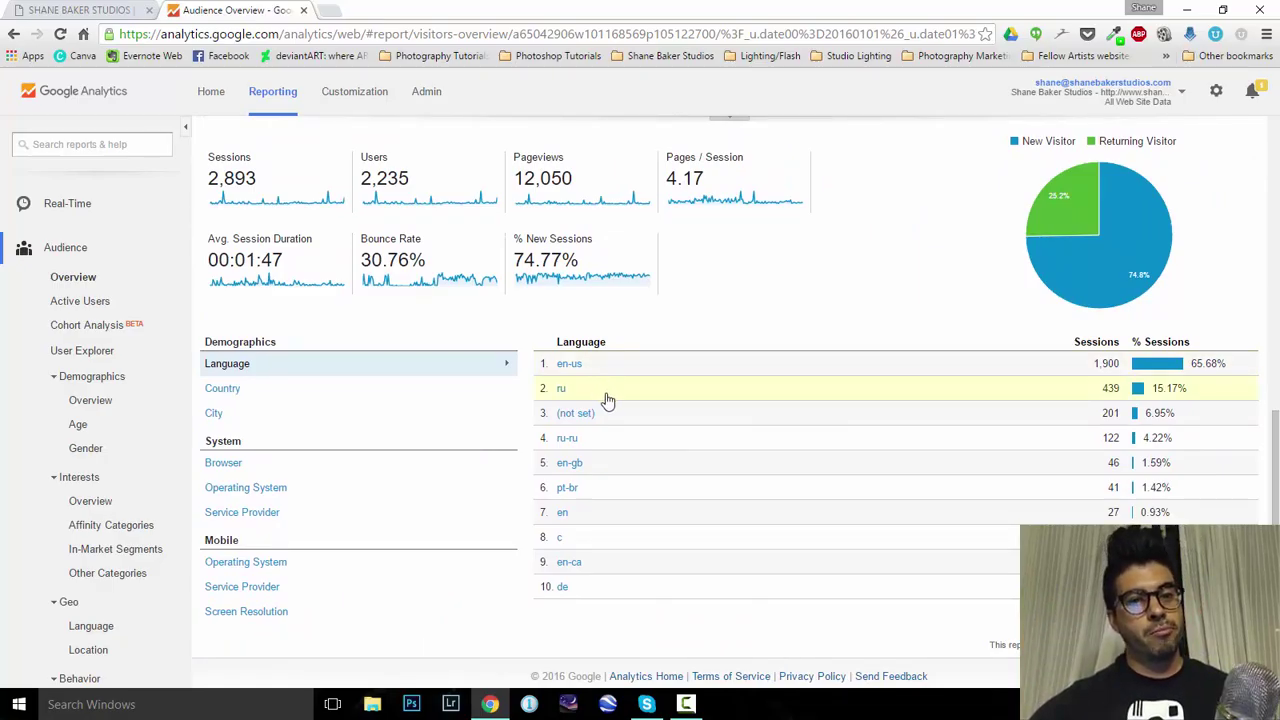
{"action": "left_click", "coordinate": [270, 390]}
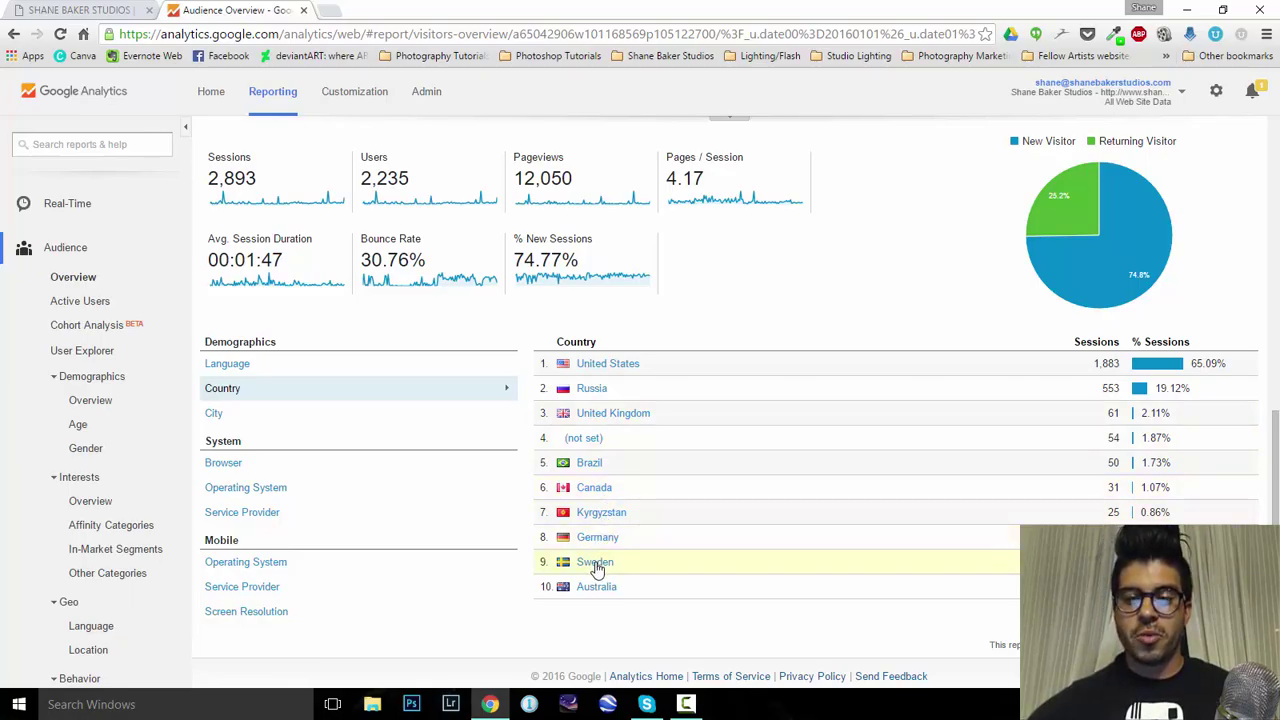
{"action": "left_click", "coordinate": [223, 415]}
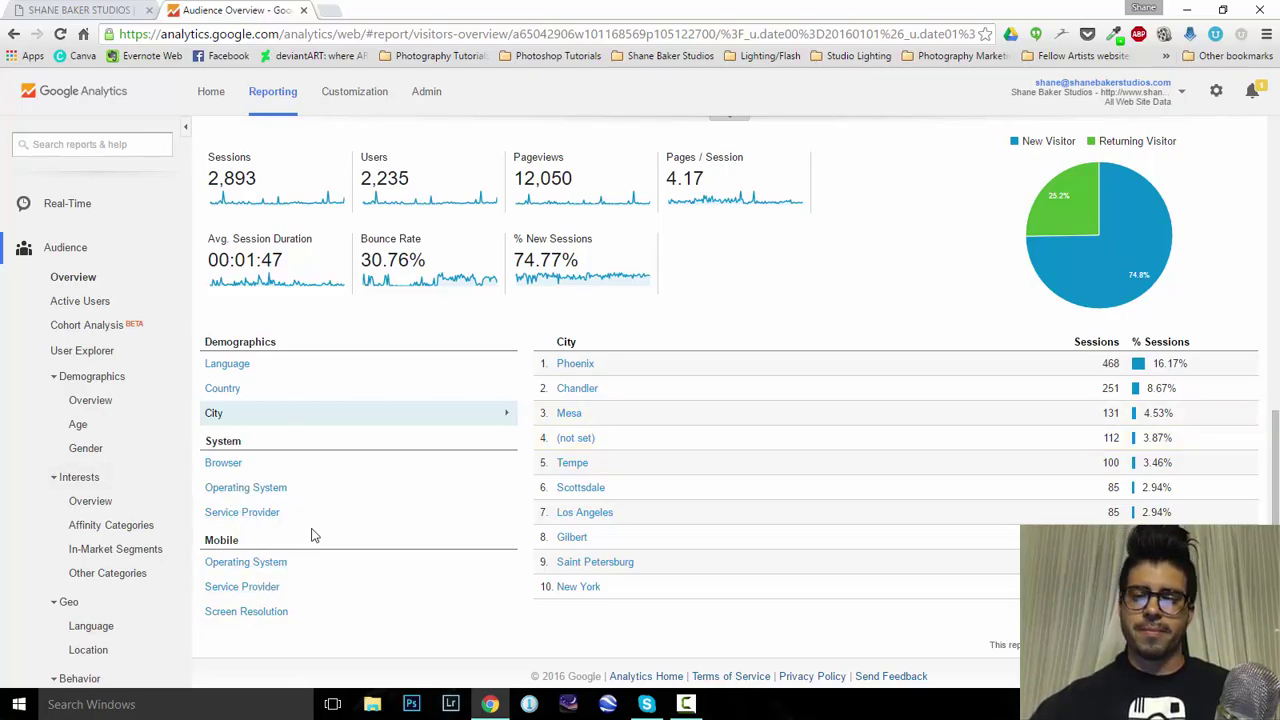
{"action": "left_click", "coordinate": [80, 308]}
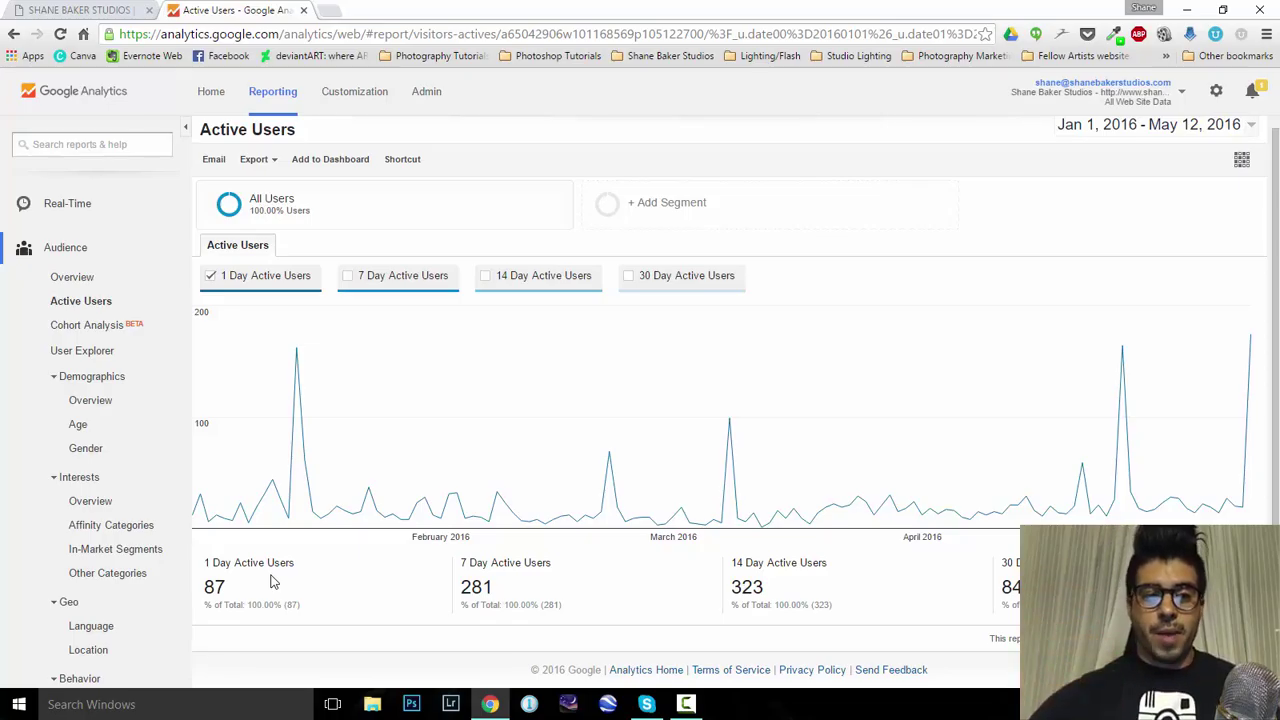
Look through Cohort Analysis and User Explorer, then bring up the Demographics Overview
{"action": "left_click", "coordinate": [71, 336]}
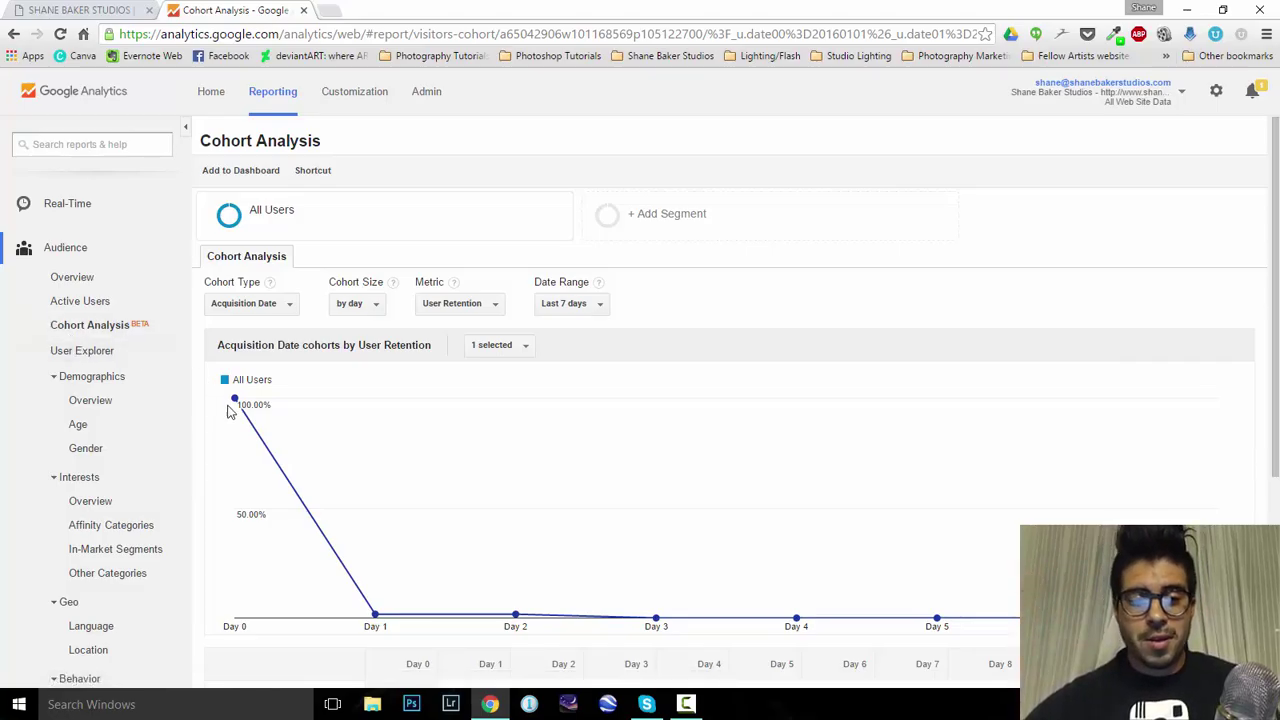
{"action": "mouse_move", "coordinate": [390, 612]}
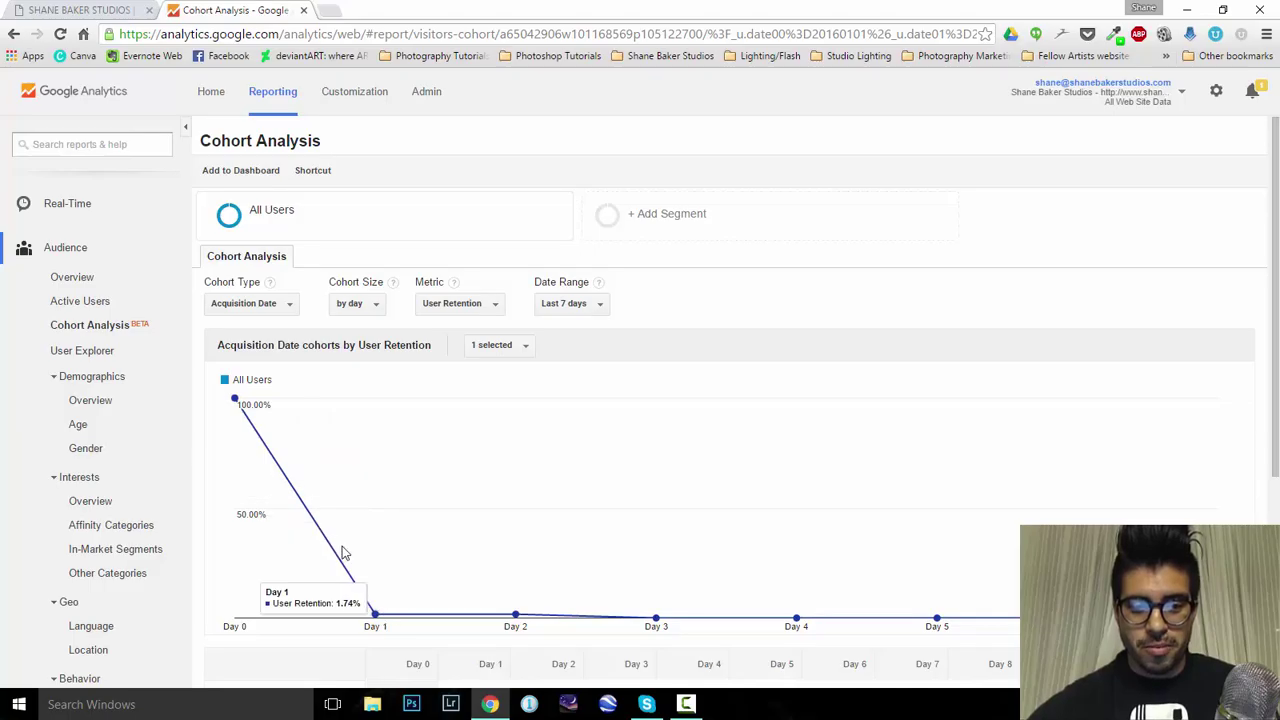
{"action": "left_click", "coordinate": [100, 350]}
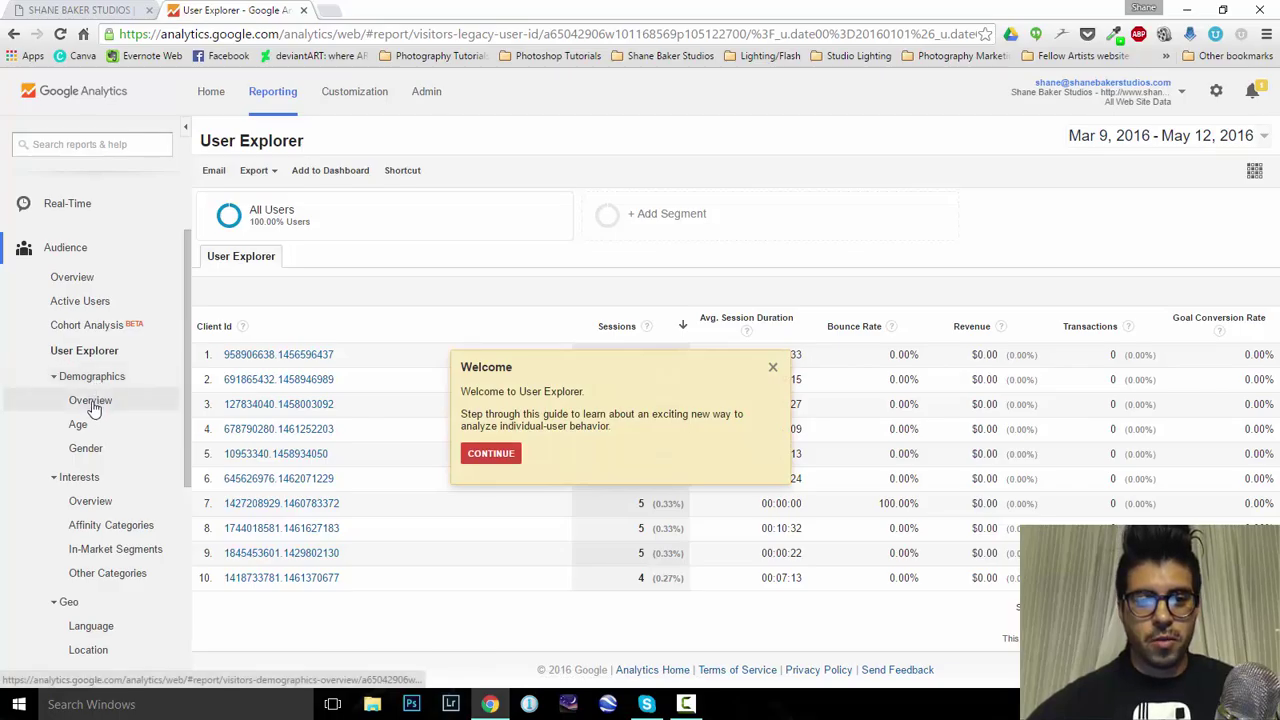
{"action": "left_click", "coordinate": [92, 402]}
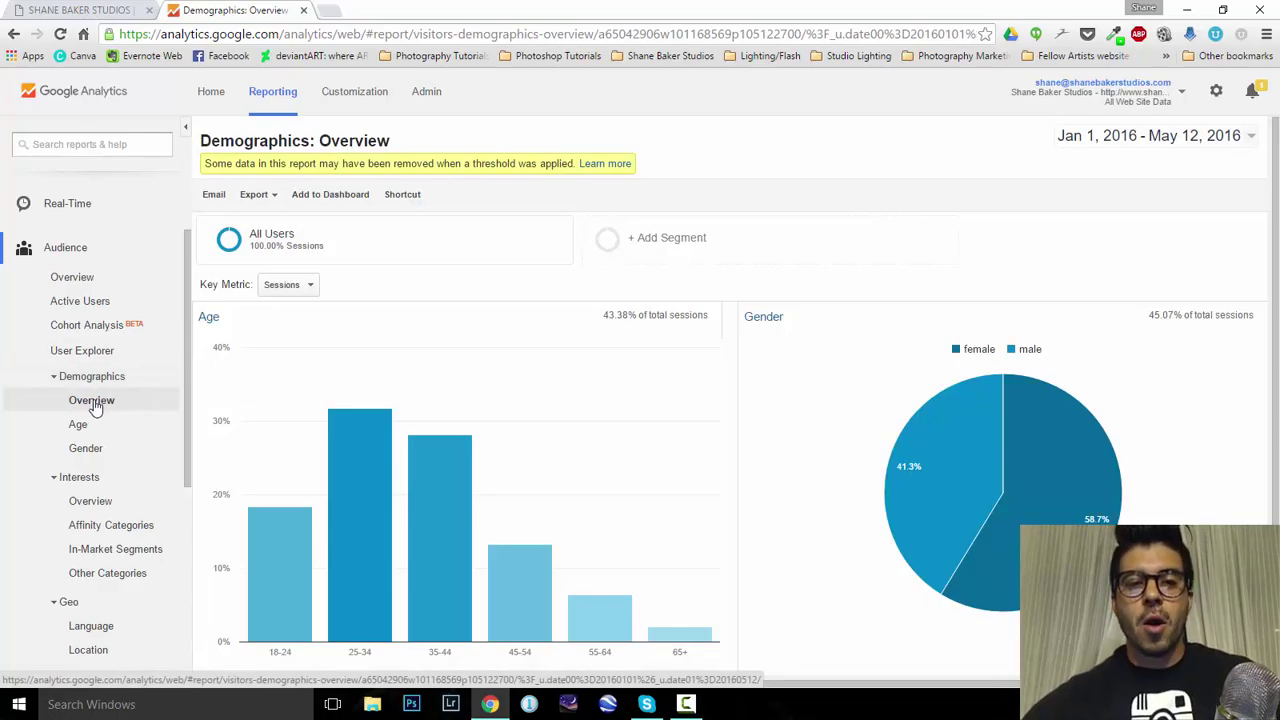
Inspect the Age chart bars: 25–34 brings the most sessions, then 35–44 and 18–24
{"action": "scroll", "coordinate": [465, 338], "scroll_direction": "down", "scroll_amount": 2}
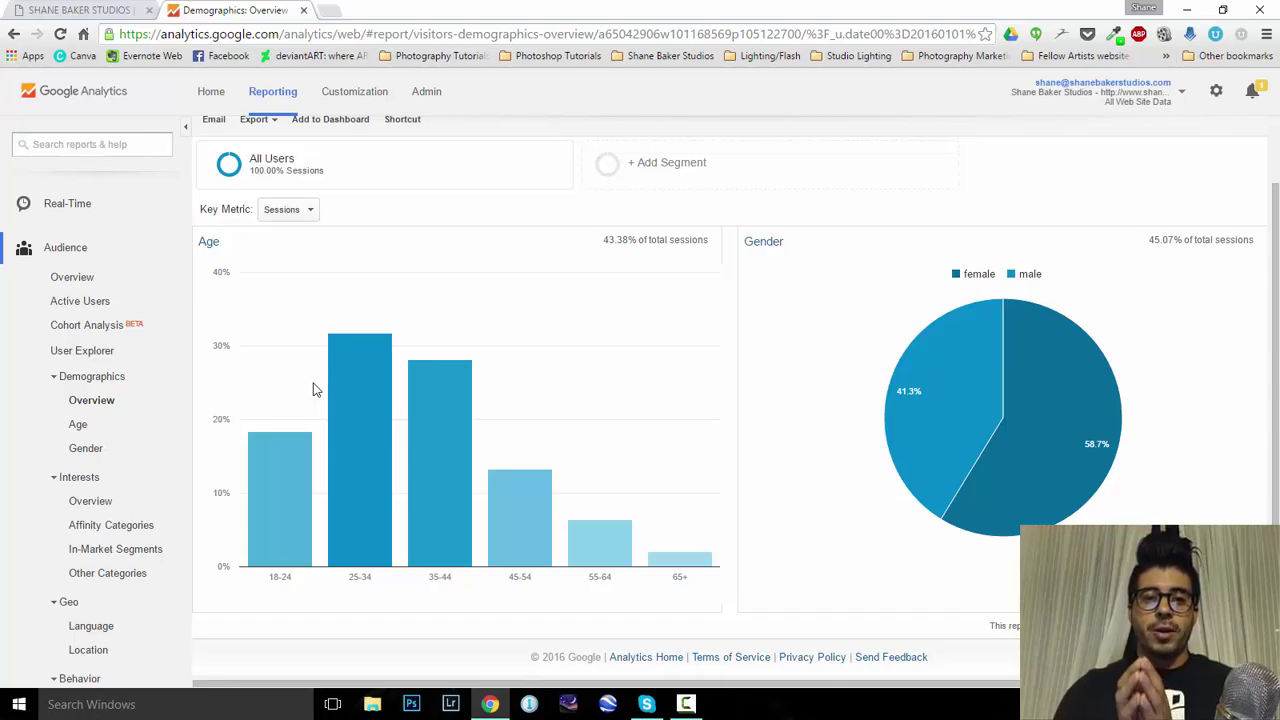
{"action": "mouse_move", "coordinate": [284, 454]}
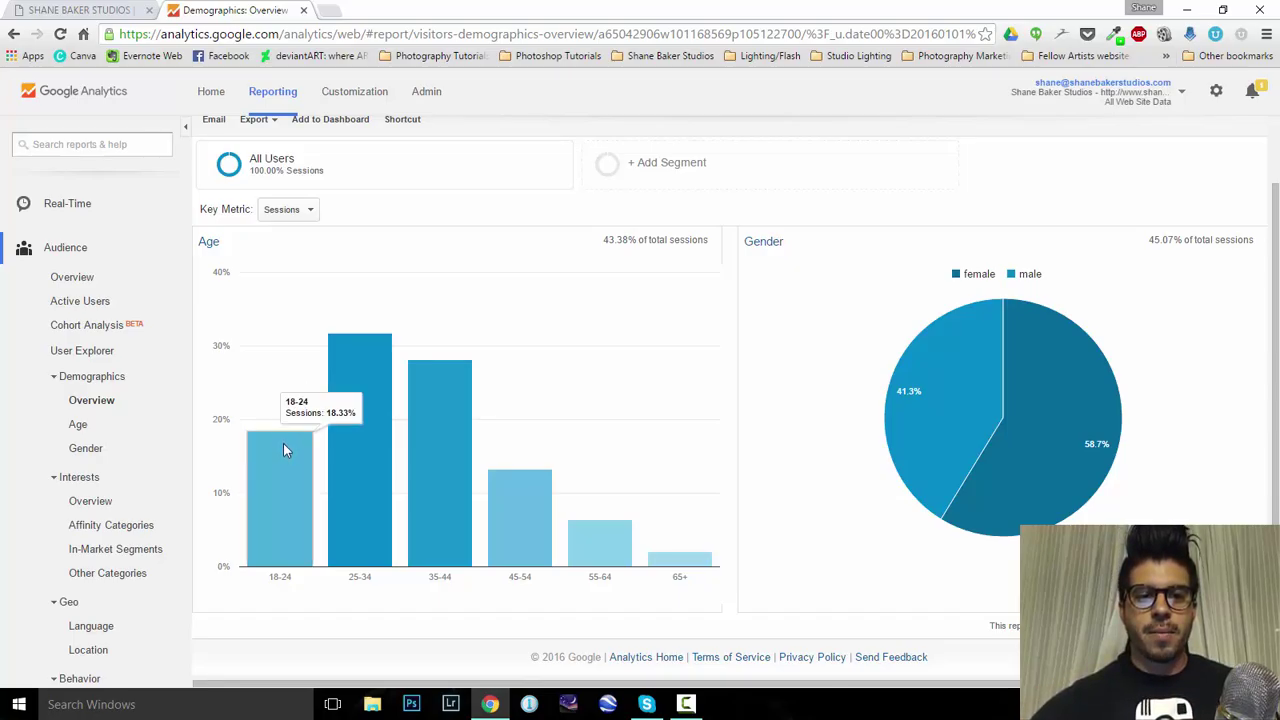
{"action": "mouse_move", "coordinate": [365, 400]}
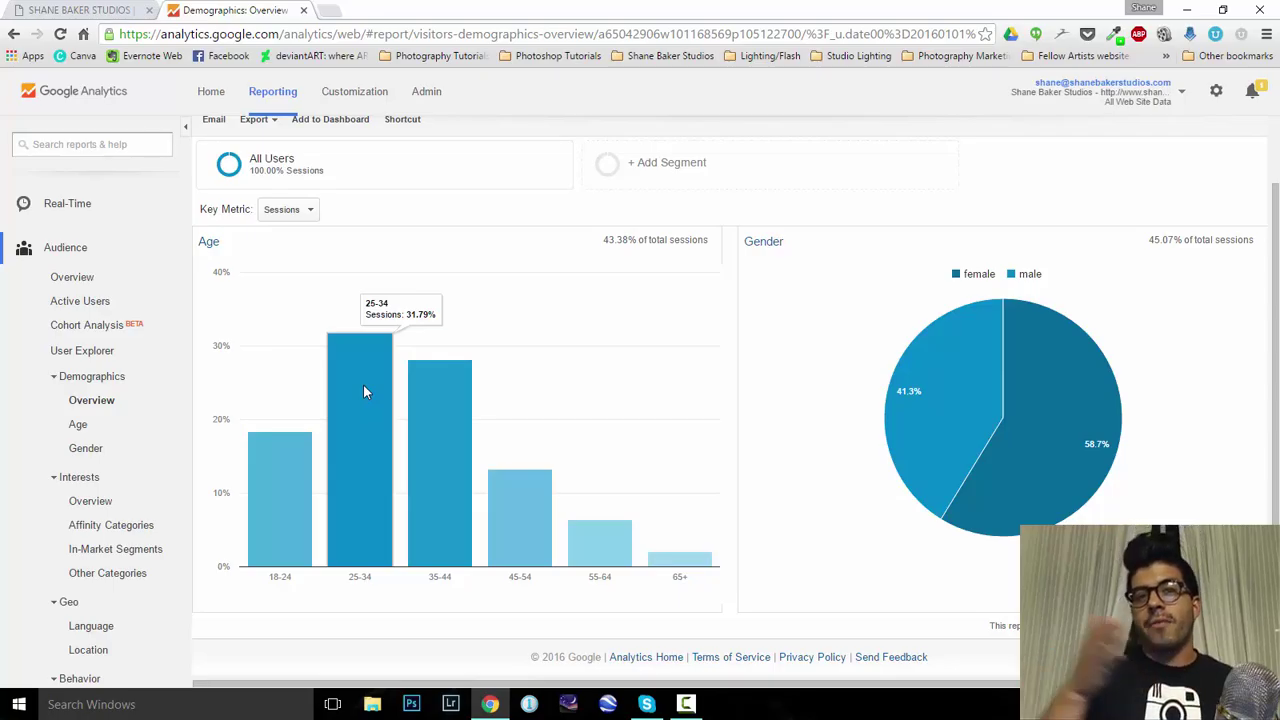
{"action": "mouse_move", "coordinate": [434, 443]}
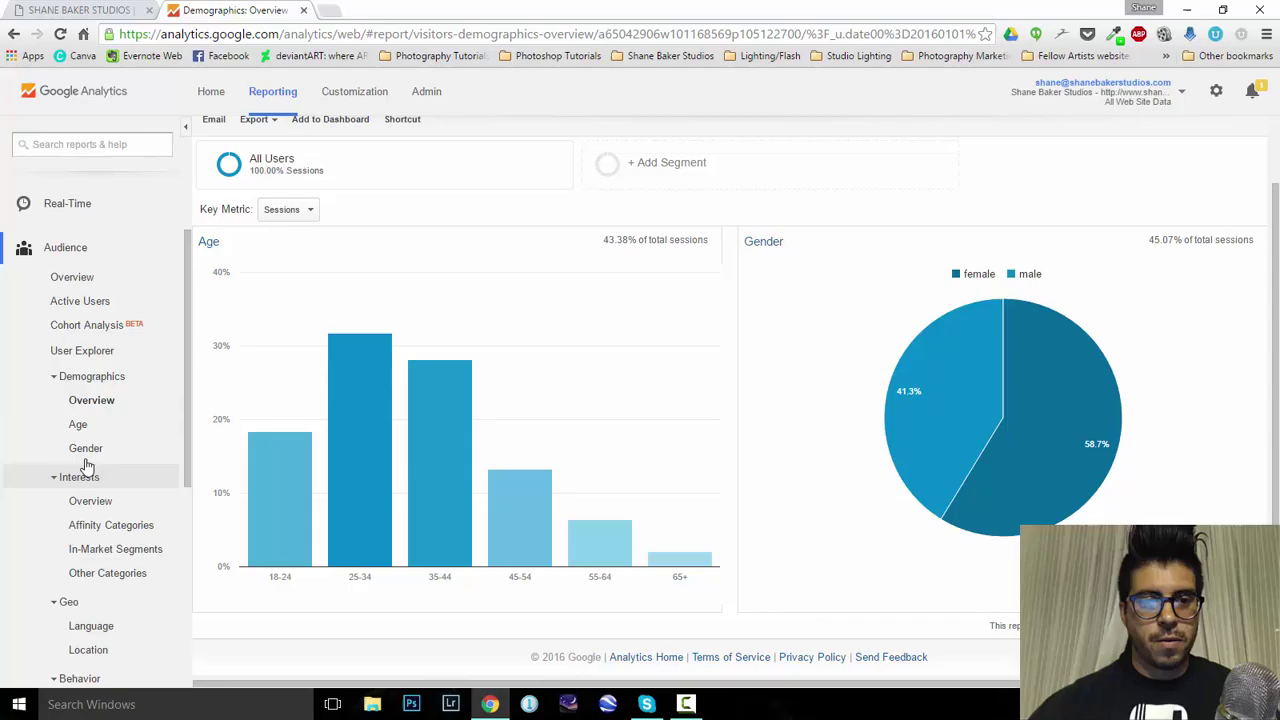
Show the Age table, where 25–34 leads with 399 sessions and 00:03:23 average duration
{"action": "left_click", "coordinate": [83, 426]}
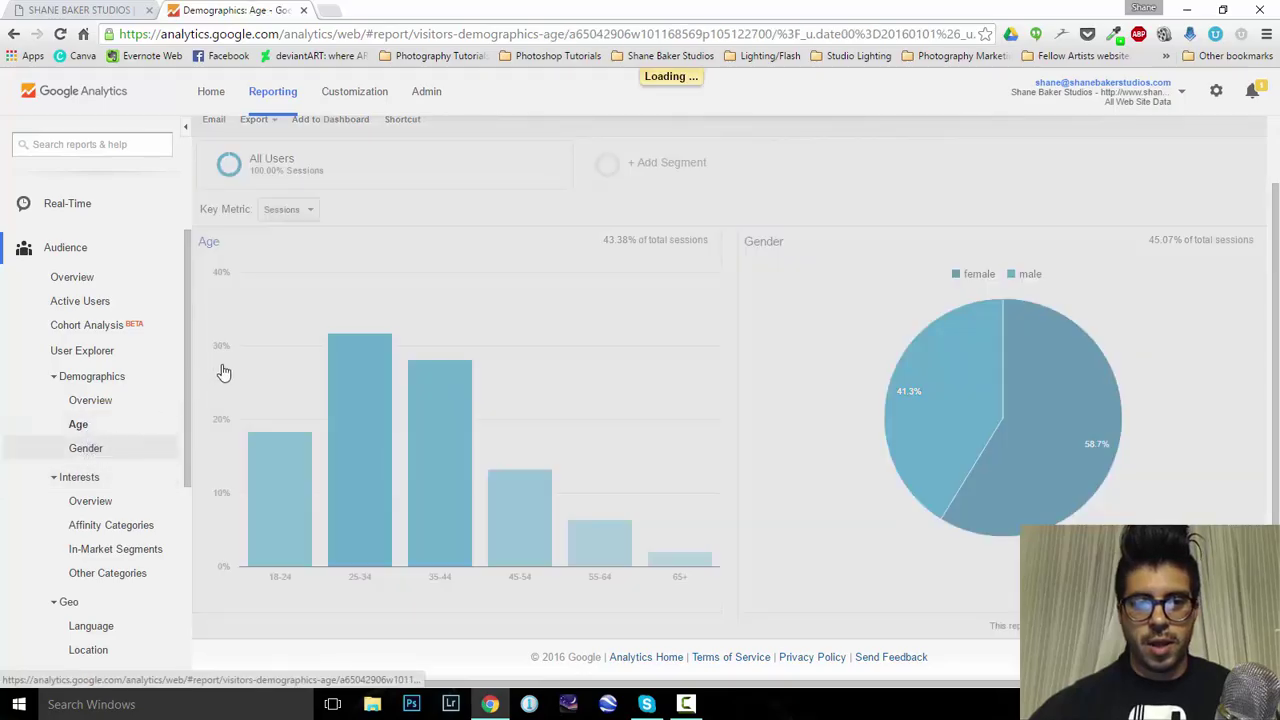
{"action": "scroll", "coordinate": [266, 420], "scroll_direction": "down", "scroll_amount": 3}
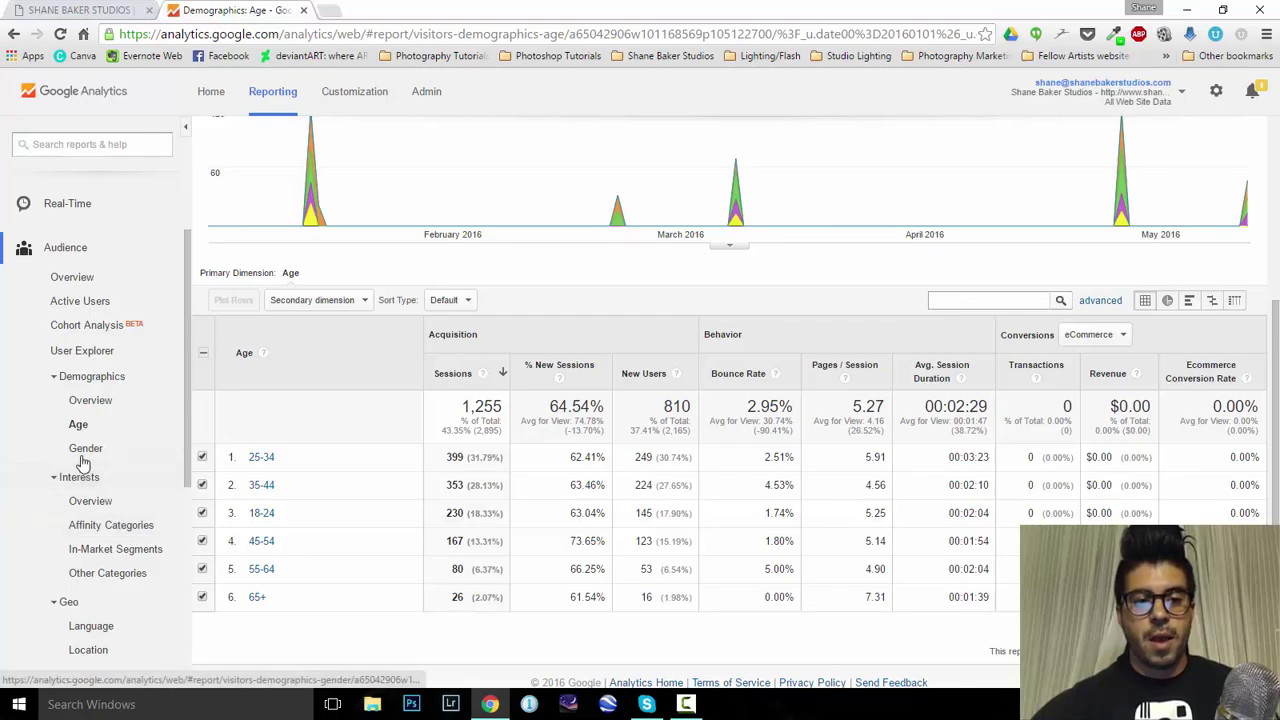
Review the Interests Overview, led by Arts & Entertainment/TV & Video/Online Video at 6.50%, then go to Affinity Categories
{"action": "left_click", "coordinate": [97, 500]}
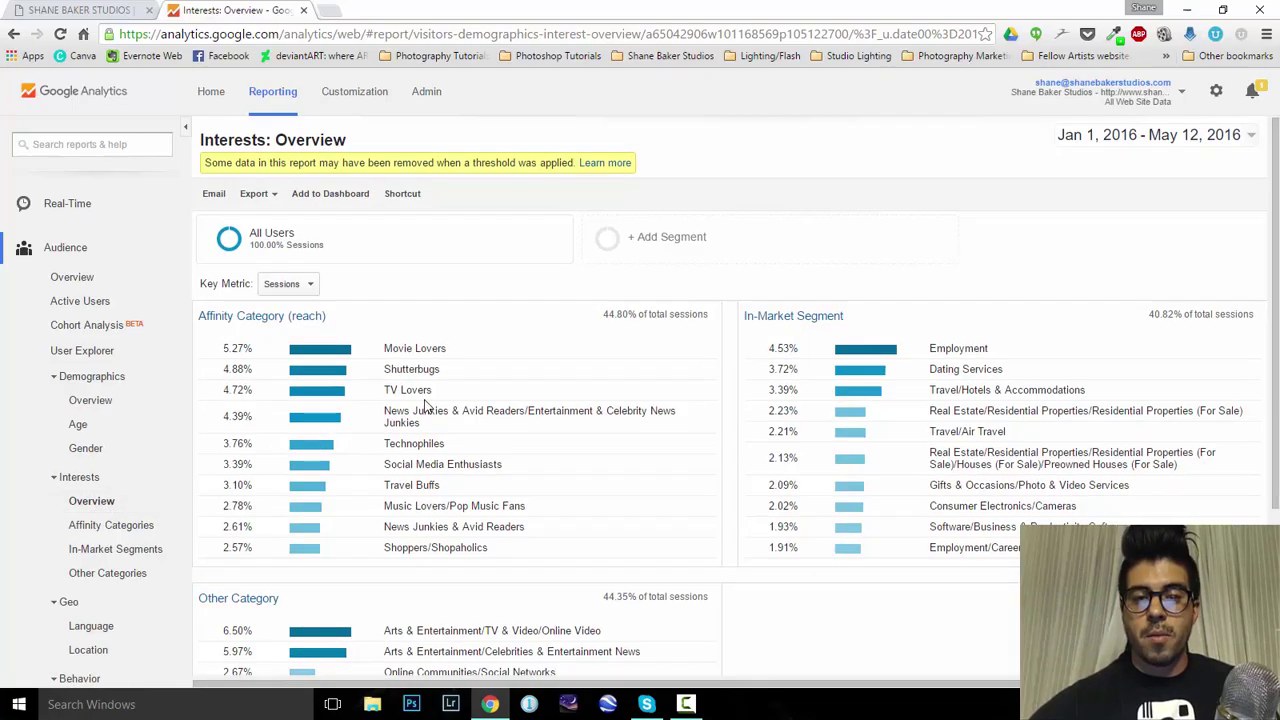
{"action": "scroll", "coordinate": [425, 400], "scroll_direction": "down", "scroll_amount": 1}
{"action": "scroll", "coordinate": [425, 400], "scroll_direction": "down", "scroll_amount": 5}
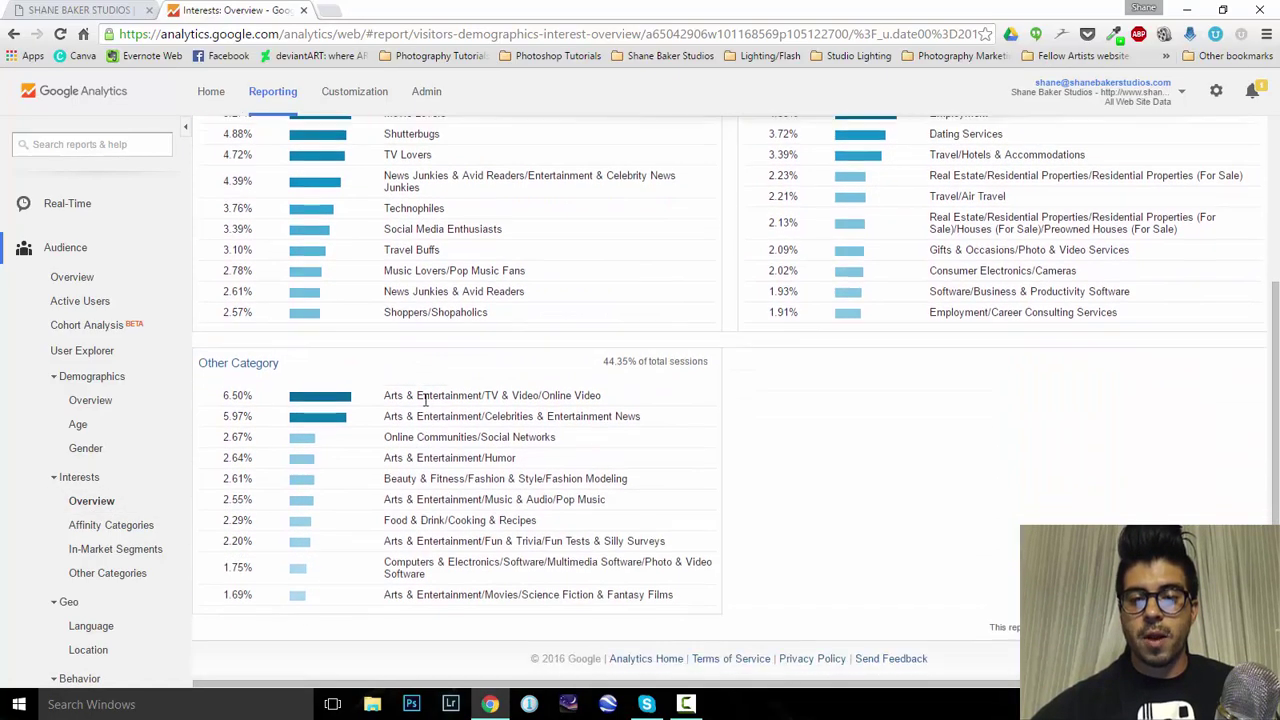
{"action": "scroll", "coordinate": [437, 250], "scroll_direction": "up", "scroll_amount": 2}
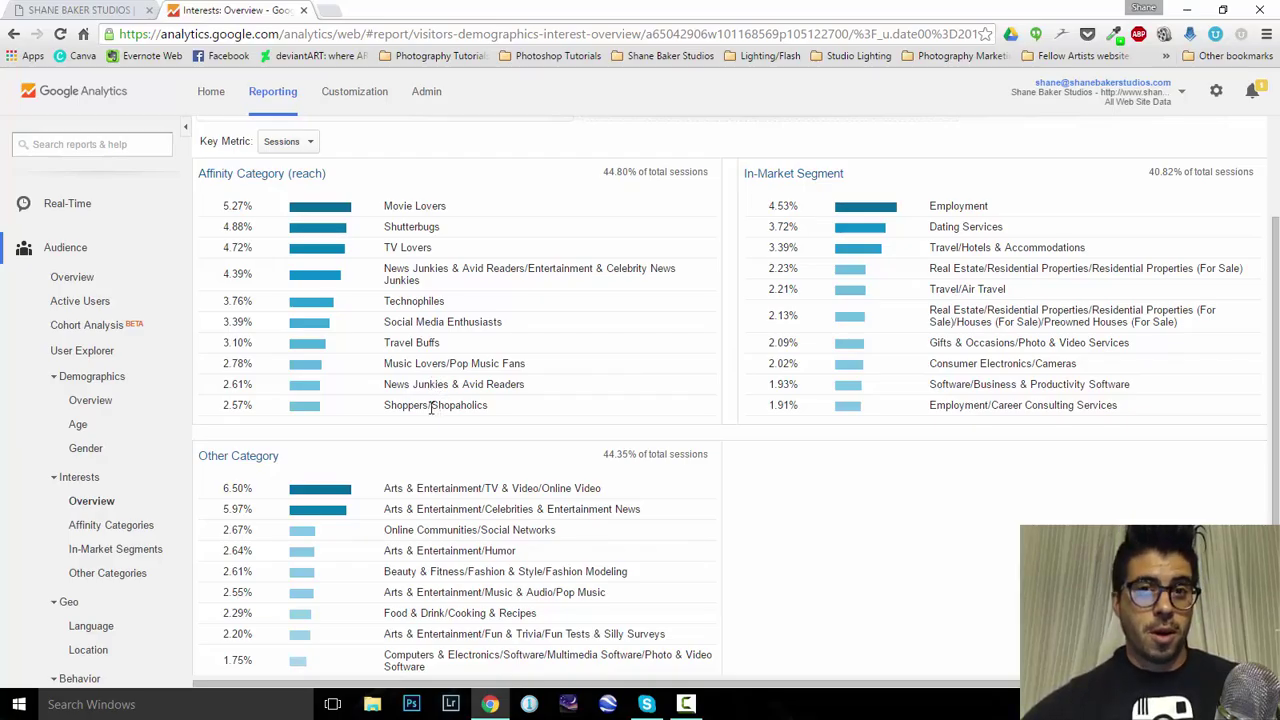
{"action": "scroll", "coordinate": [430, 406], "scroll_direction": "down", "scroll_amount": 2}
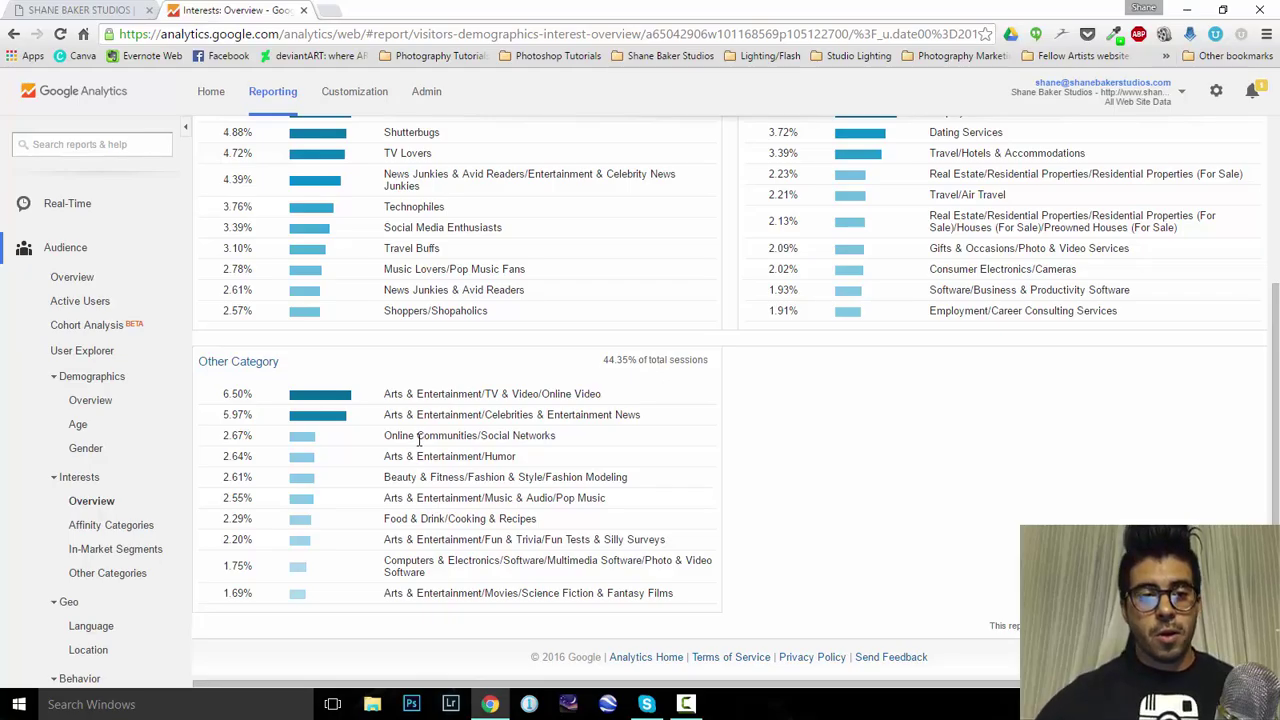
{"action": "left_click", "coordinate": [106, 527]}
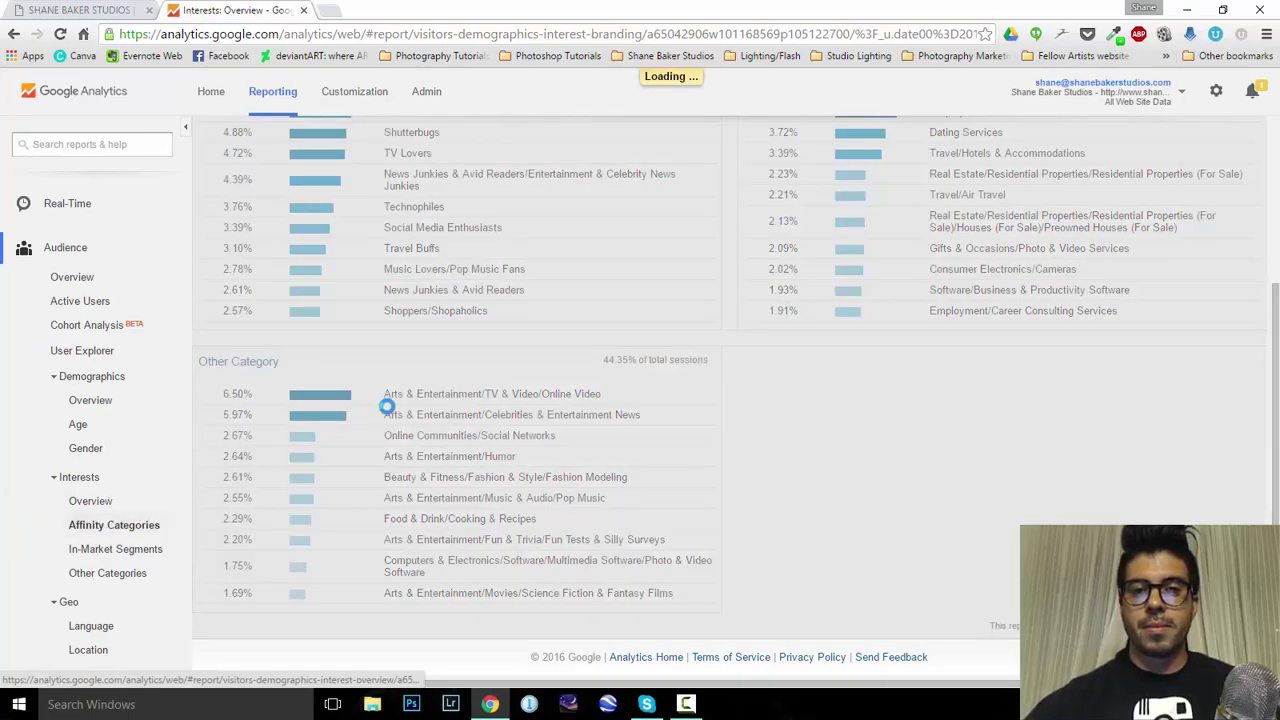
Review the Affinity Categories table, led by Movie Lovers with 858 sessions, then go to In-Market Segments
{"action": "scroll", "coordinate": [388, 410], "scroll_direction": "down", "scroll_amount": 4}
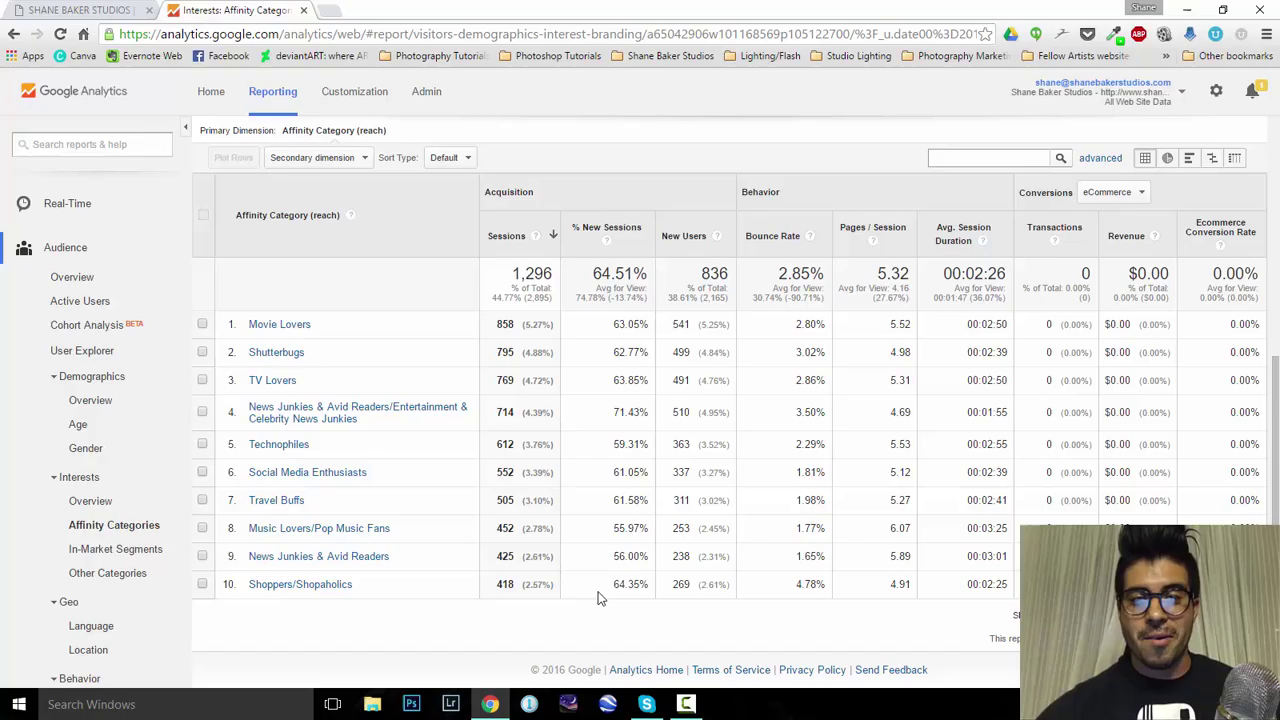
{"action": "left_click", "coordinate": [136, 553]}
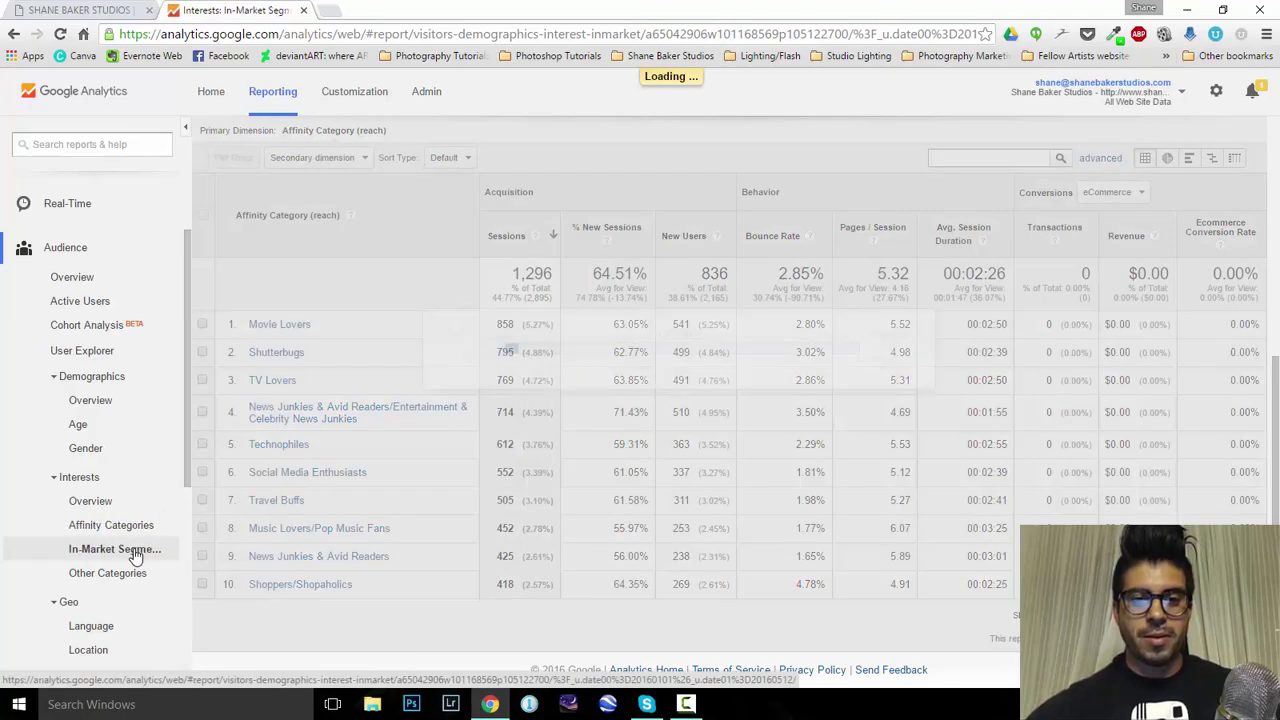
Review In-Market Segments, led by Employment with 445 sessions, then go to Geo Language
{"action": "scroll", "coordinate": [357, 366], "scroll_direction": "down", "scroll_amount": 4}
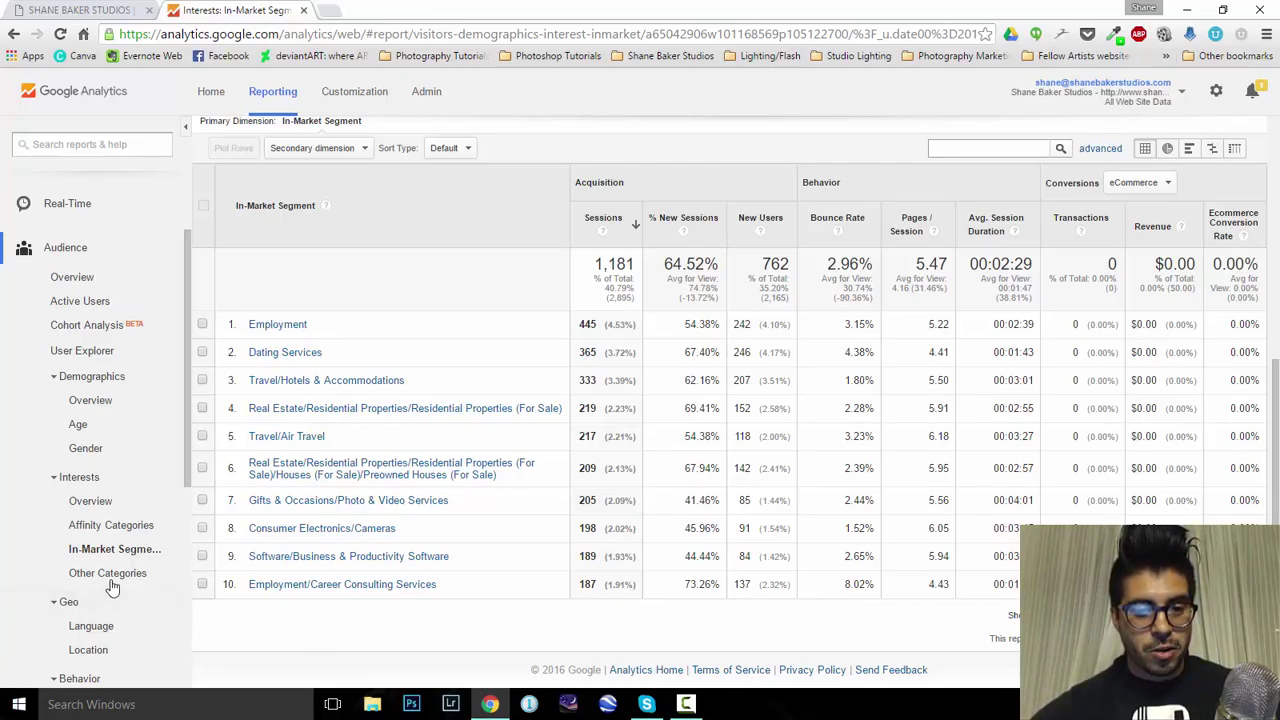
{"action": "left_click", "coordinate": [86, 630]}
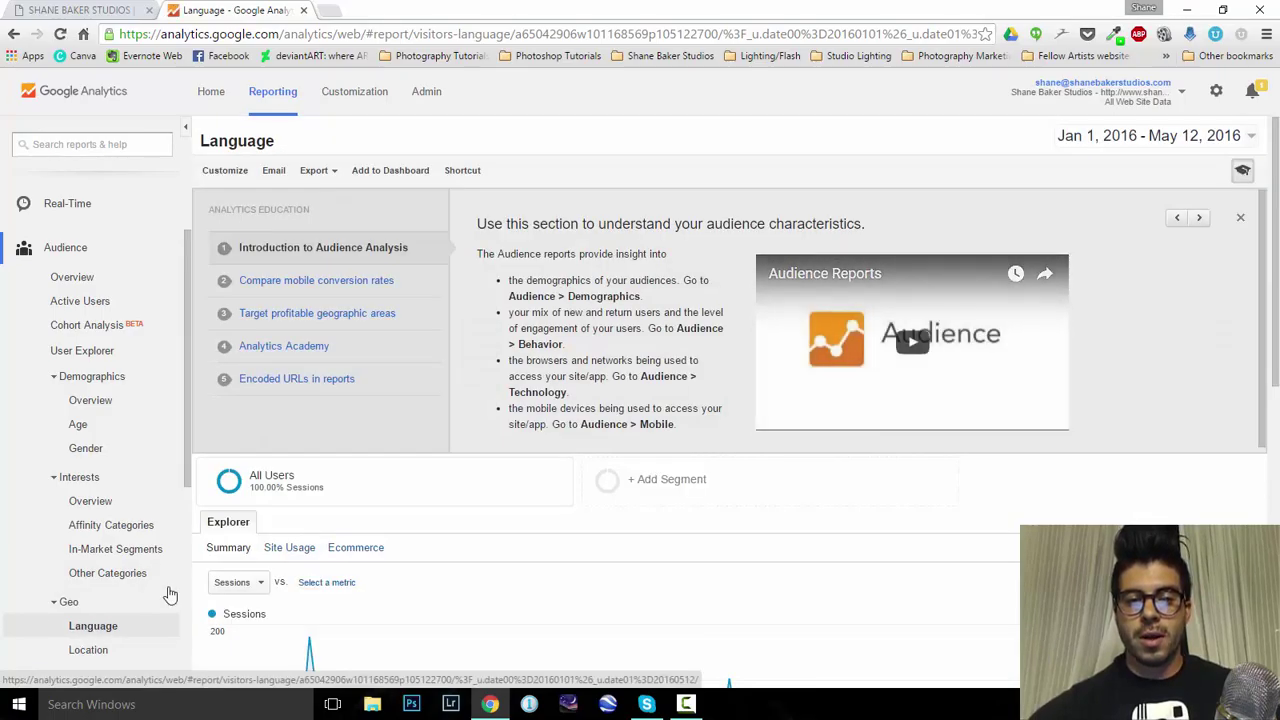
Review the Language table, en-us leading with 1,903 sessions, then go to Geo Location
{"action": "scroll", "coordinate": [349, 529], "scroll_direction": "down", "scroll_amount": 5}
{"action": "scroll", "coordinate": [349, 529], "scroll_direction": "down", "scroll_amount": 2}
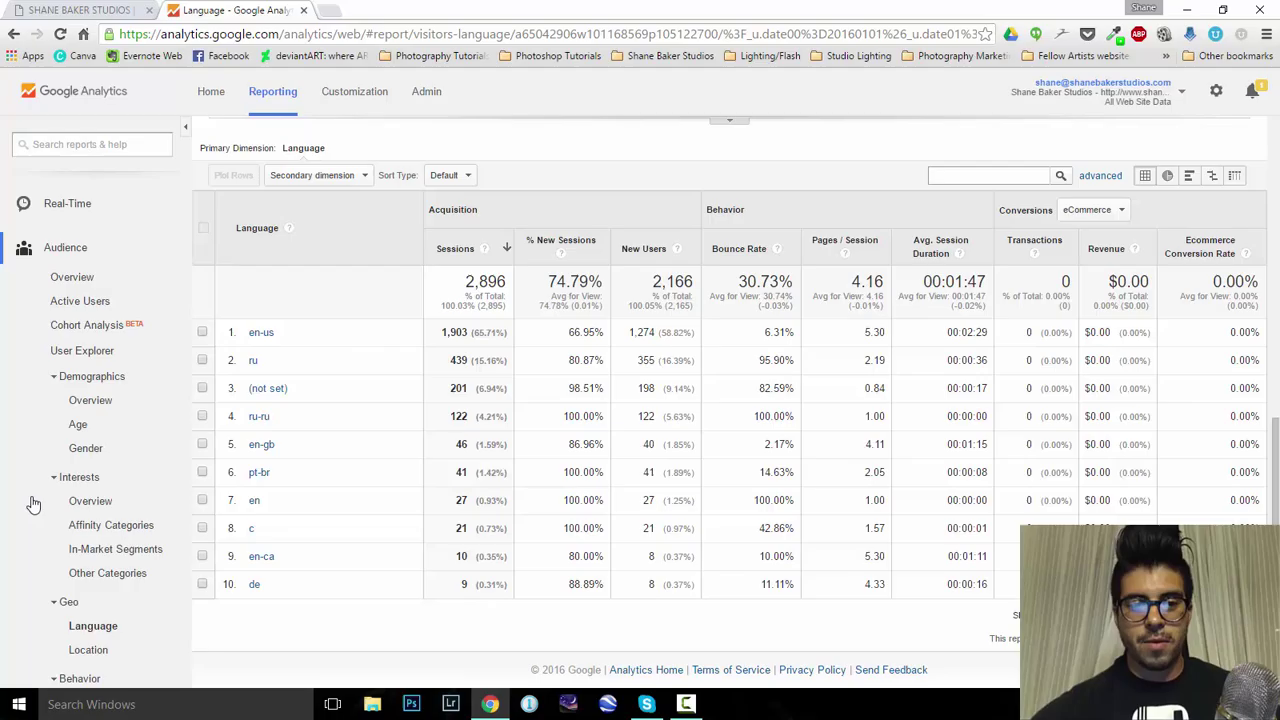
{"action": "scroll", "coordinate": [82, 520], "scroll_direction": "down", "scroll_amount": 2}
{"action": "left_click", "coordinate": [90, 487]}
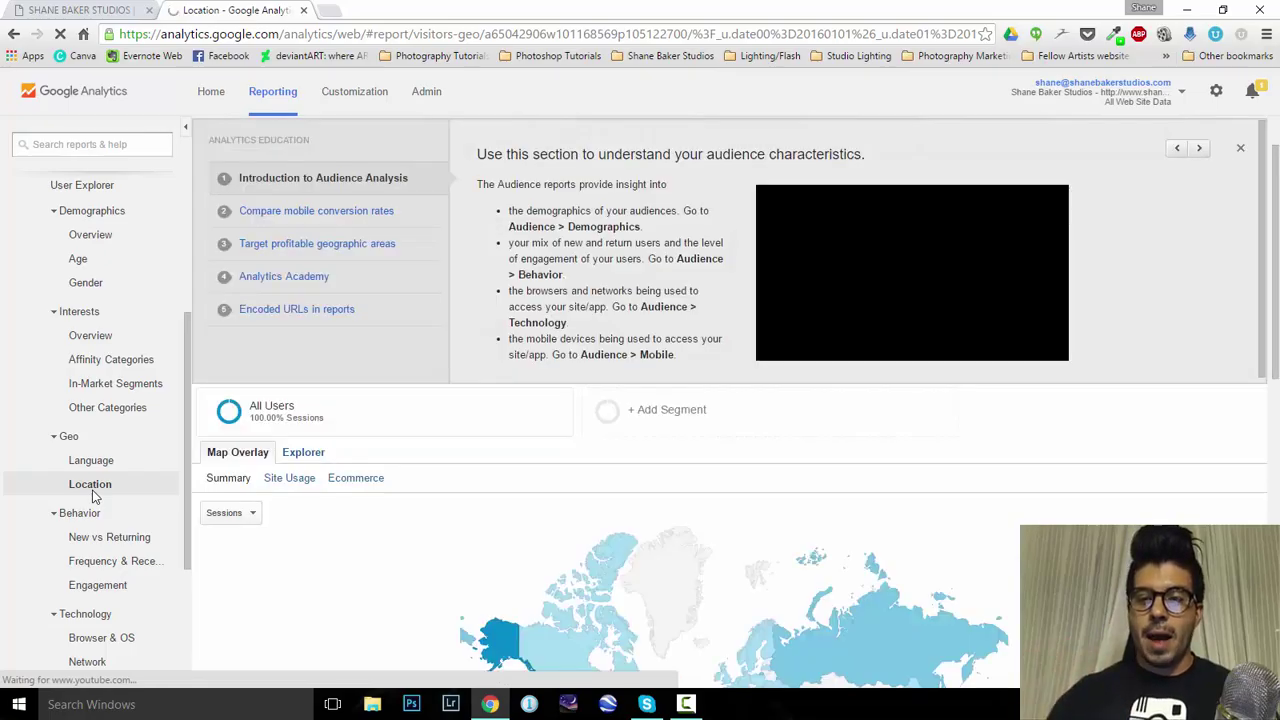
Check the Location map, with the United States at 1,886 sessions, then go to New vs Returning
{"action": "scroll", "coordinate": [277, 571], "scroll_direction": "down", "scroll_amount": 5}
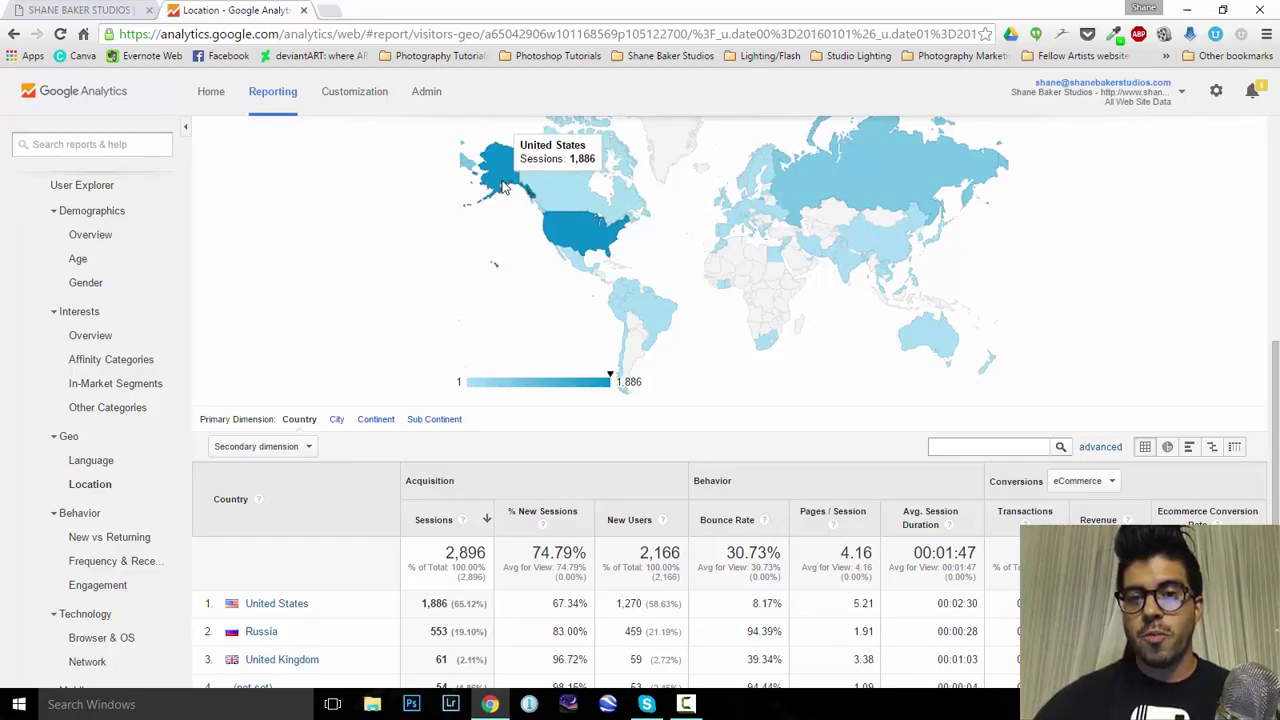
{"action": "scroll", "coordinate": [497, 251], "scroll_direction": "up", "scroll_amount": 1}
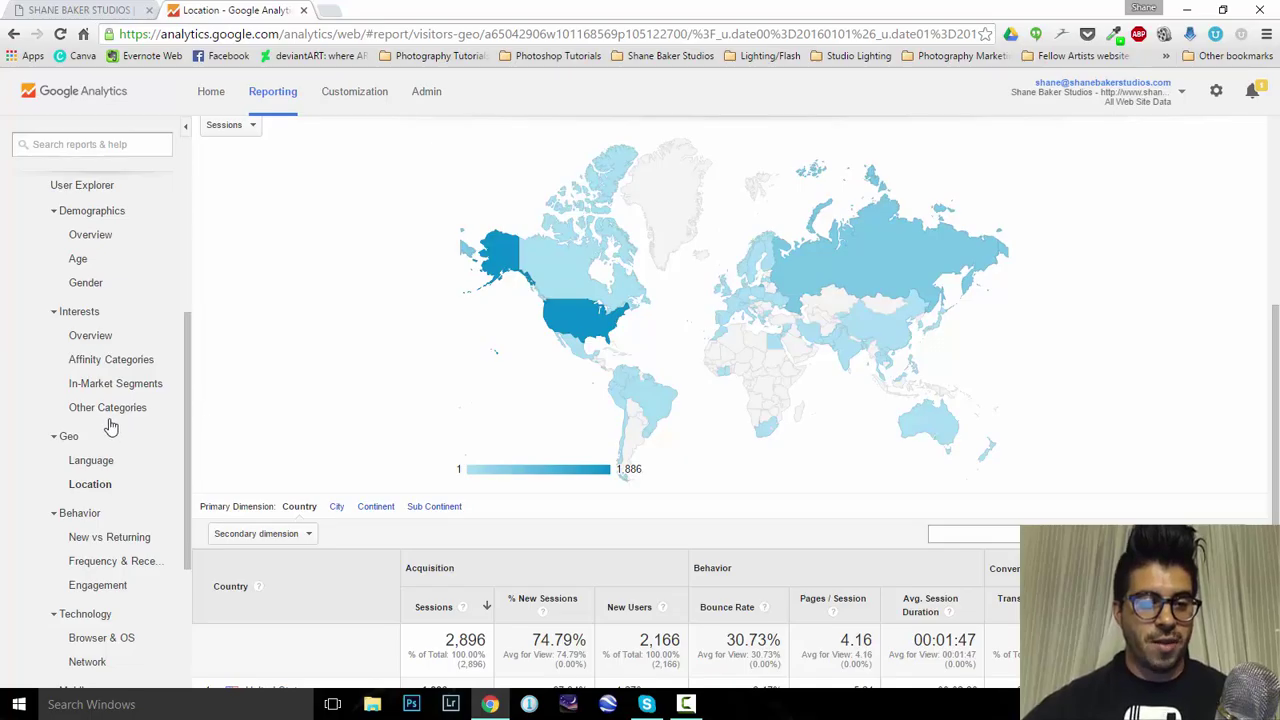
{"action": "scroll", "coordinate": [110, 425], "scroll_direction": "down", "scroll_amount": 2}
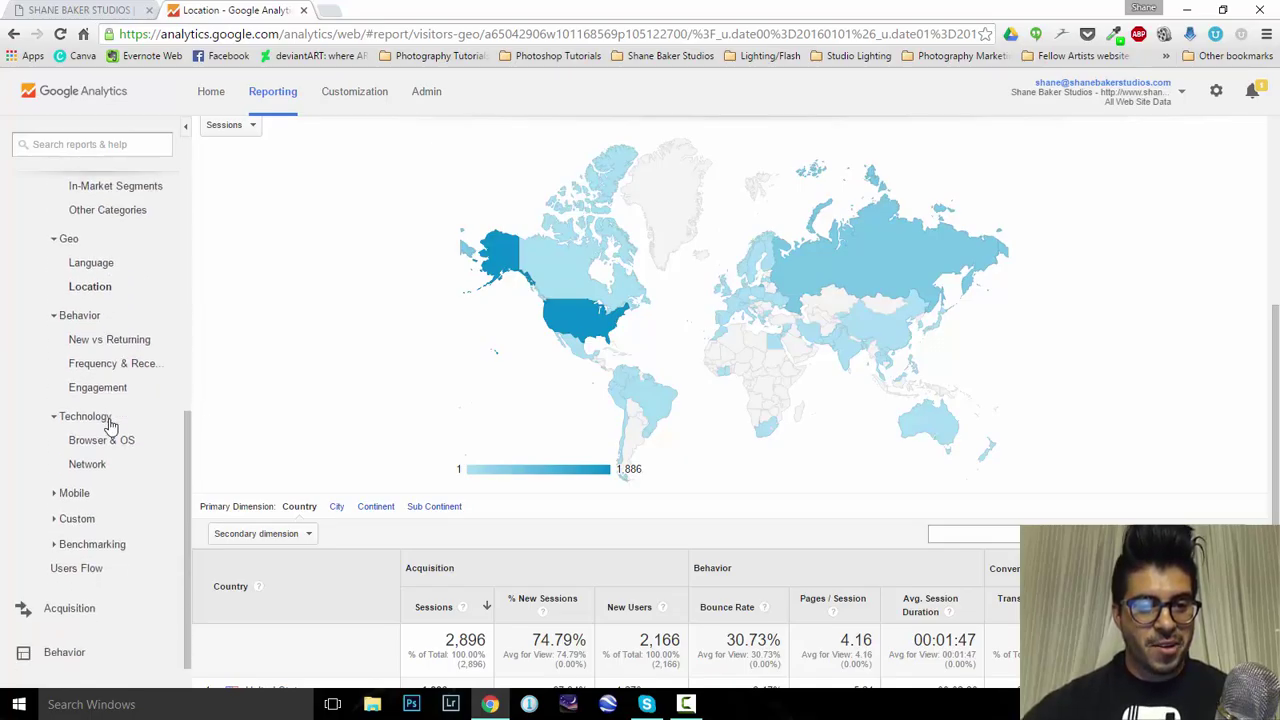
{"action": "left_click", "coordinate": [105, 339]}
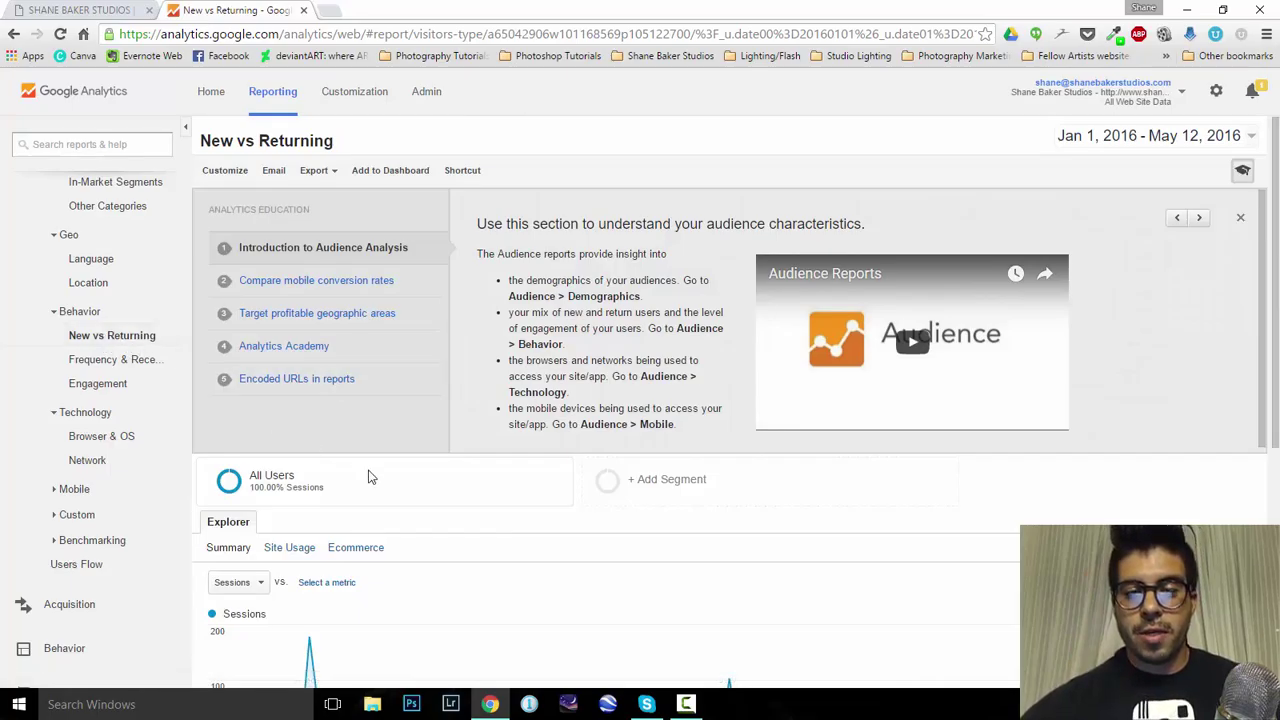
Review the User Type table (2,159 new vs 730 returning) and open Behavior > Frequency & Recency
{"action": "scroll", "coordinate": [370, 478], "scroll_direction": "down", "scroll_amount": 4}
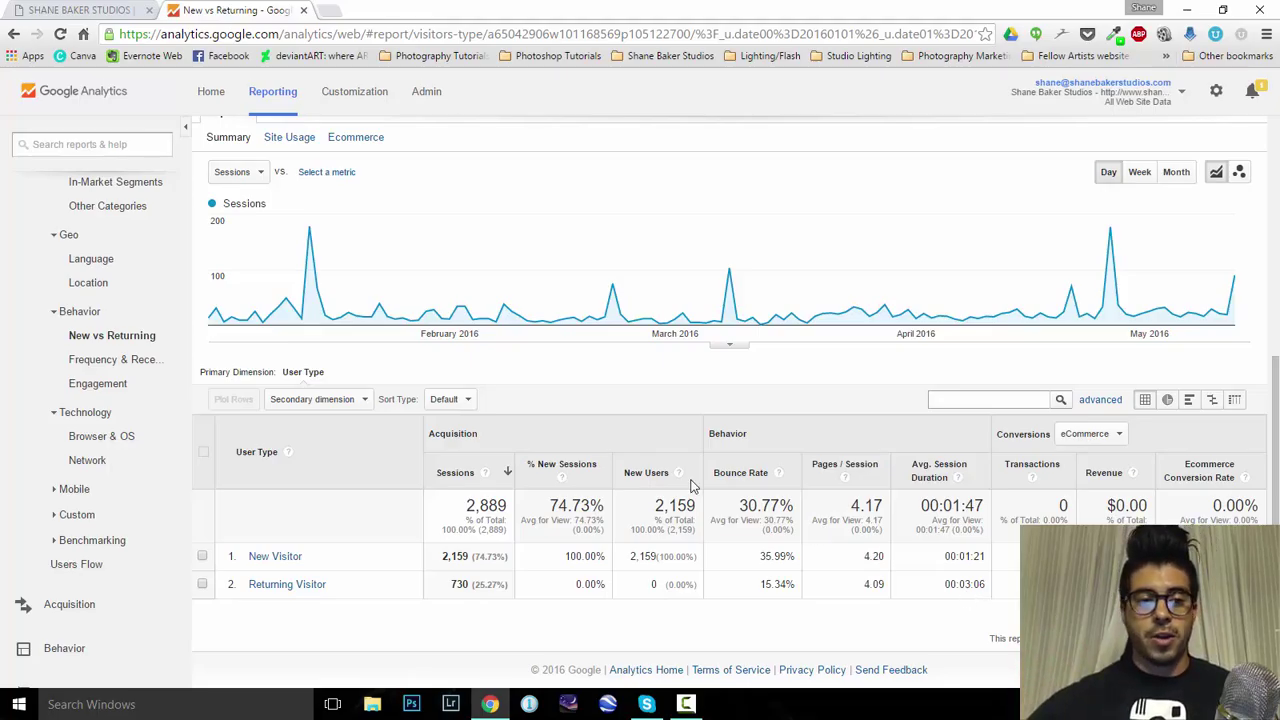
{"action": "left_click", "coordinate": [130, 362]}
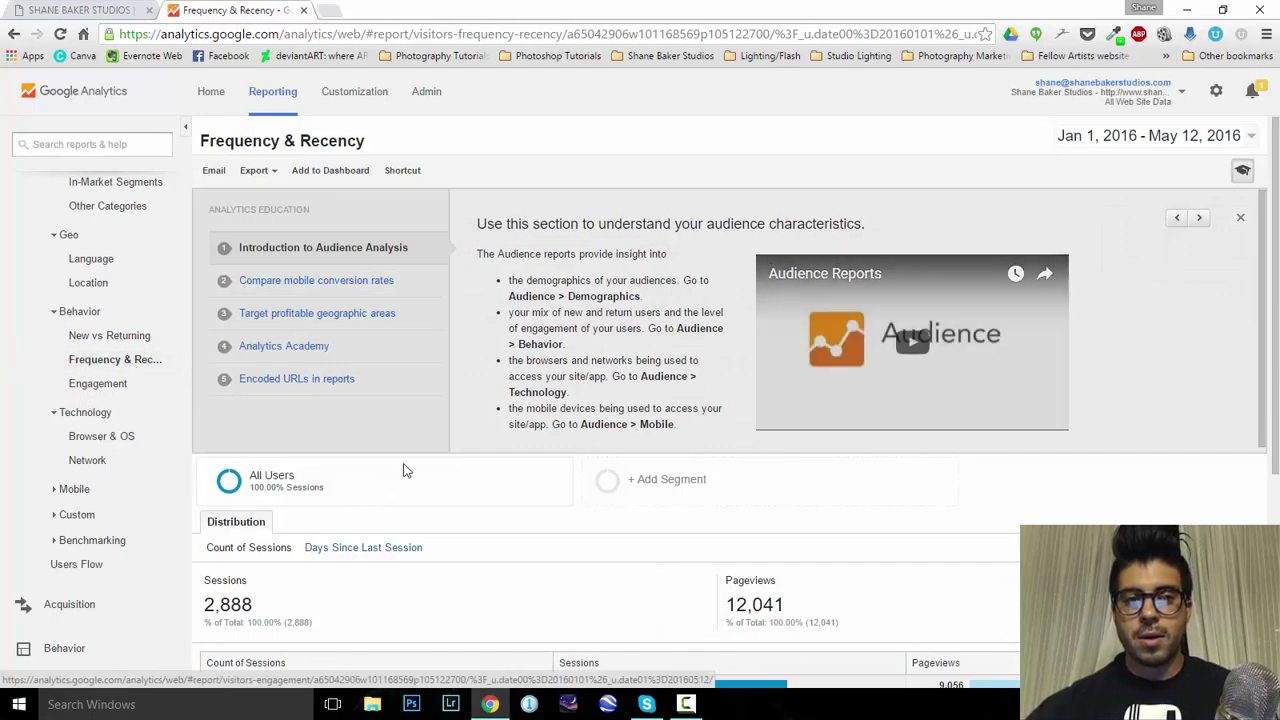
Scroll down to the Count of Sessions table to review visits from first-time through 201+
{"action": "scroll", "coordinate": [429, 446], "scroll_direction": "down", "scroll_amount": 3}
{"action": "scroll", "coordinate": [429, 446], "scroll_direction": "down", "scroll_amount": 2}
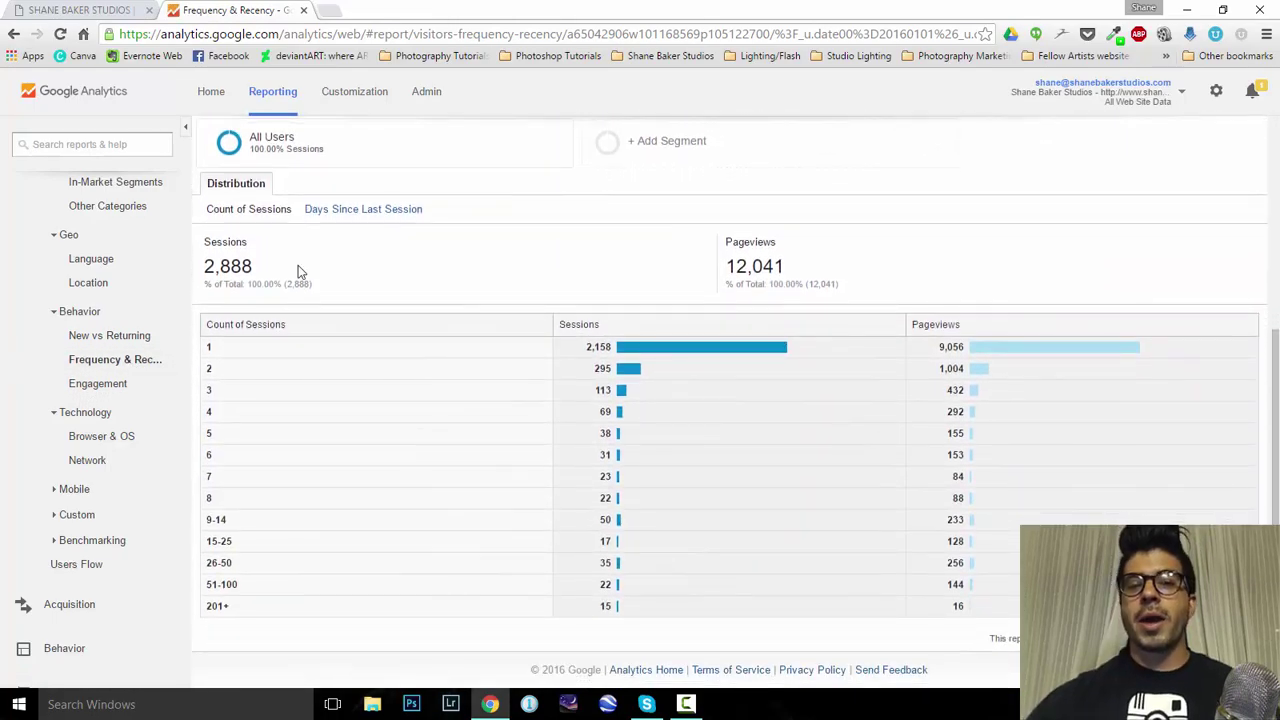